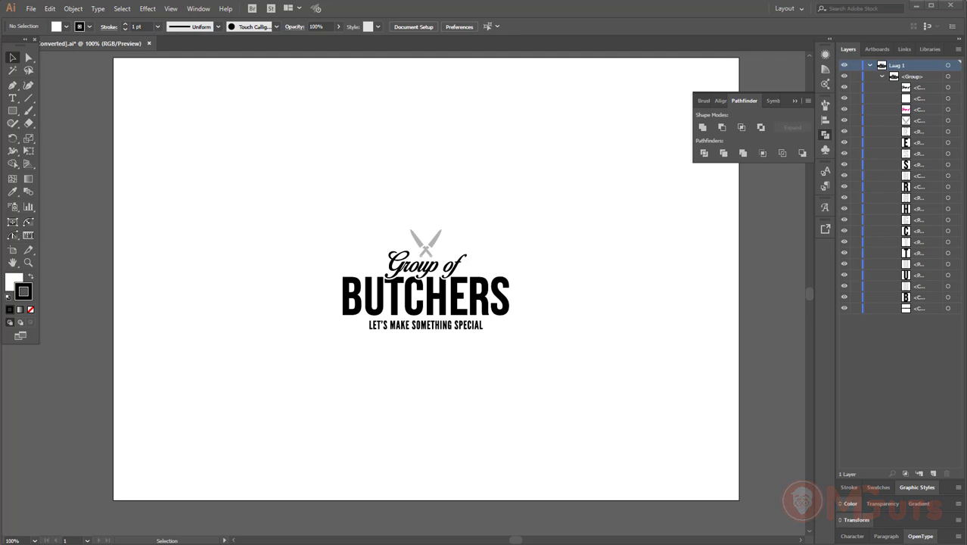
Step: Select the whole logo group and move it left onto the pasteboard
drag(356, 256, 594, 263)
drag(770, 216, 508, 400)
drag(556, 349, 475, 279)
drag(658, 295, 344, 386)
Step: Zoom in closely on the logo and ungroup it into separate paths
key(a)
key(z)
key(v)
right_click(357, 241)
click(408, 318)
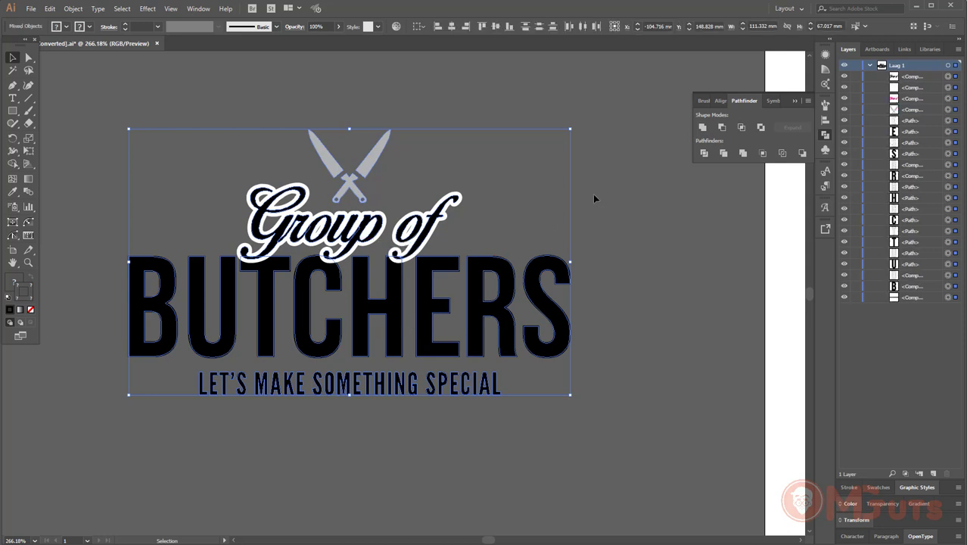
Step: Pull the stacked black, pink and white Group of script copies apart, then undo the moves
click(533, 205)
drag(371, 226, 566, 126)
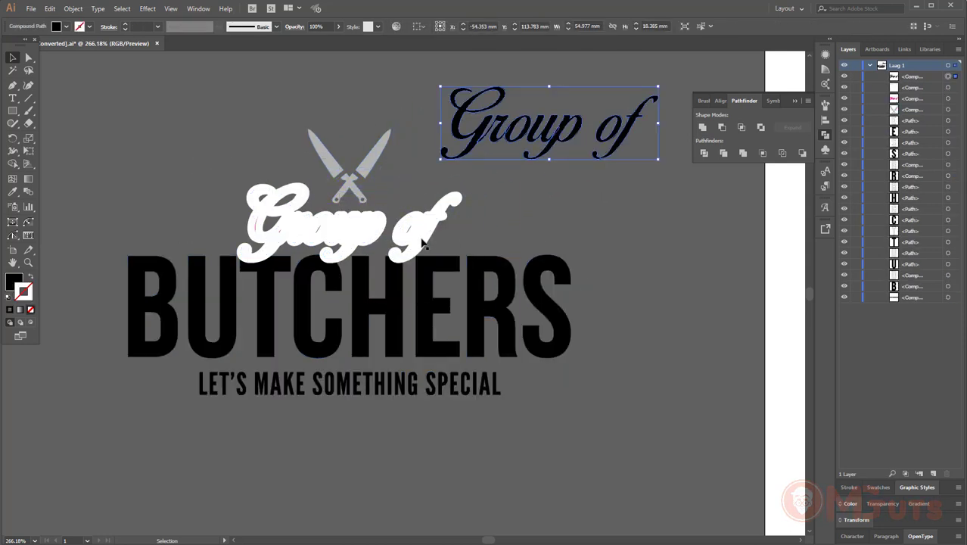
drag(423, 244, 185, 142)
click(219, 162)
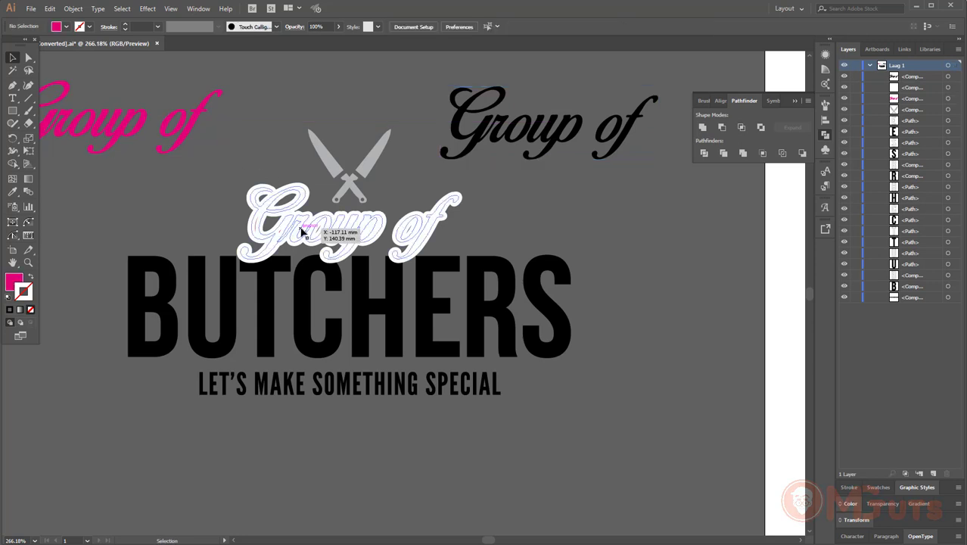
drag(301, 233, 663, 339)
key(ctrl+z)
key(ctrl+z)
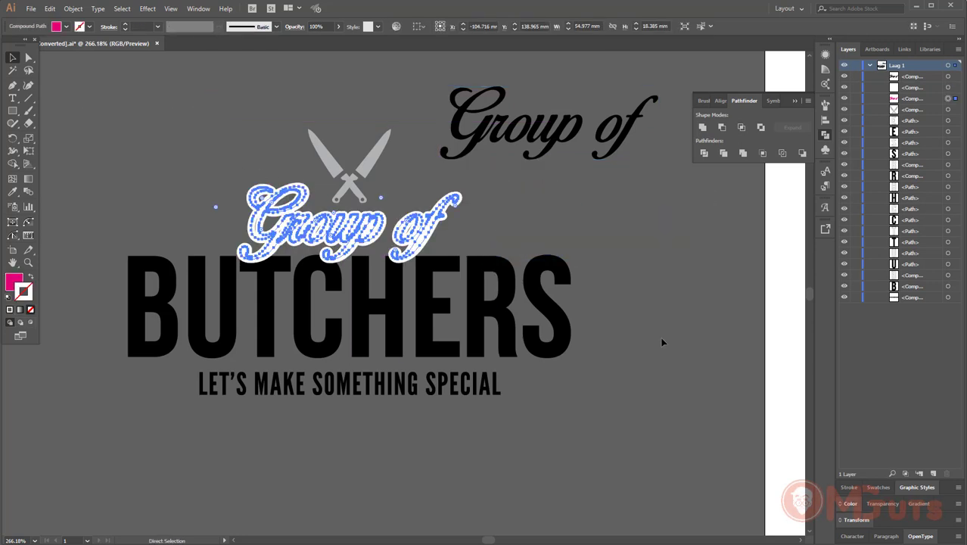
click(661, 342)
drag(210, 352, 226, 496)
drag(269, 348, 294, 504)
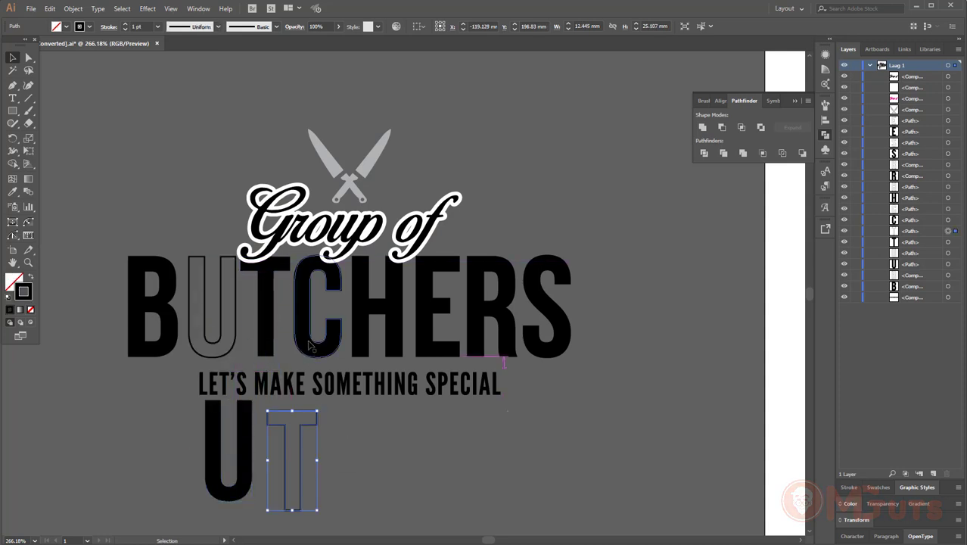
drag(311, 348, 408, 481)
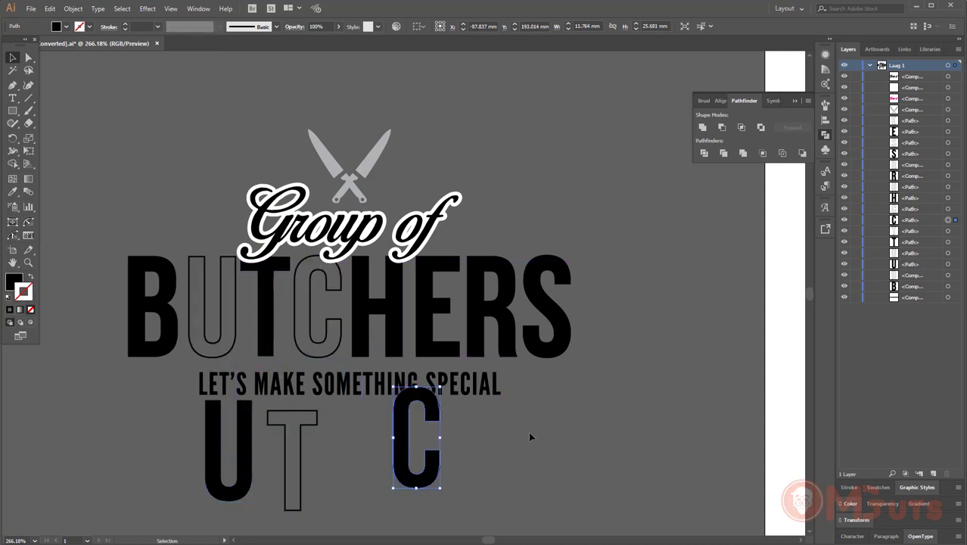
key(ctrl+z)
key(ctrl+z)
key(ctrl+z)
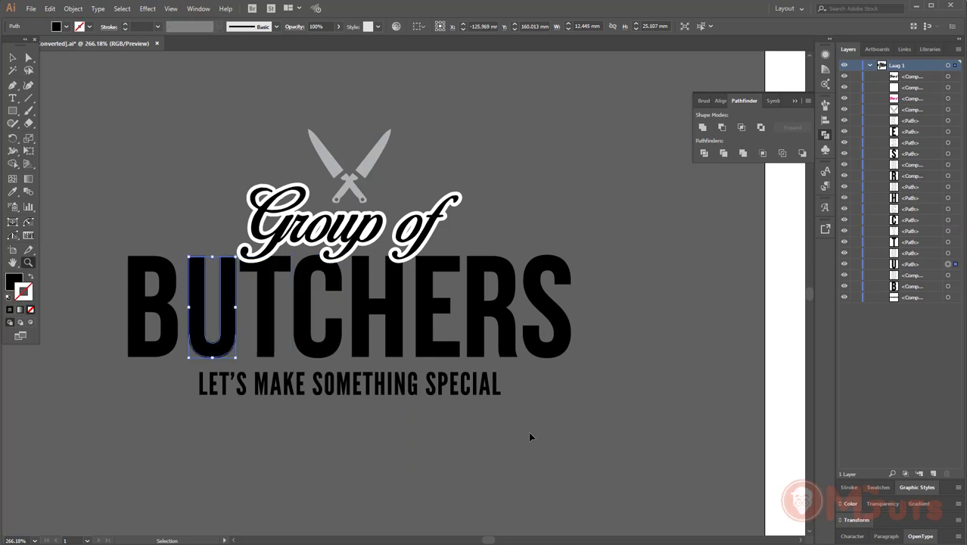
key(z)
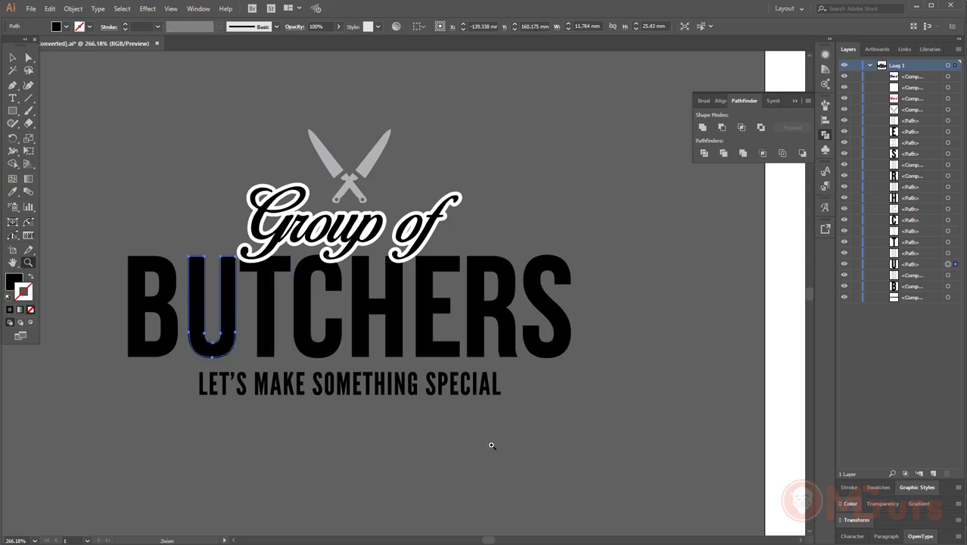
ctrl+click(491, 445)
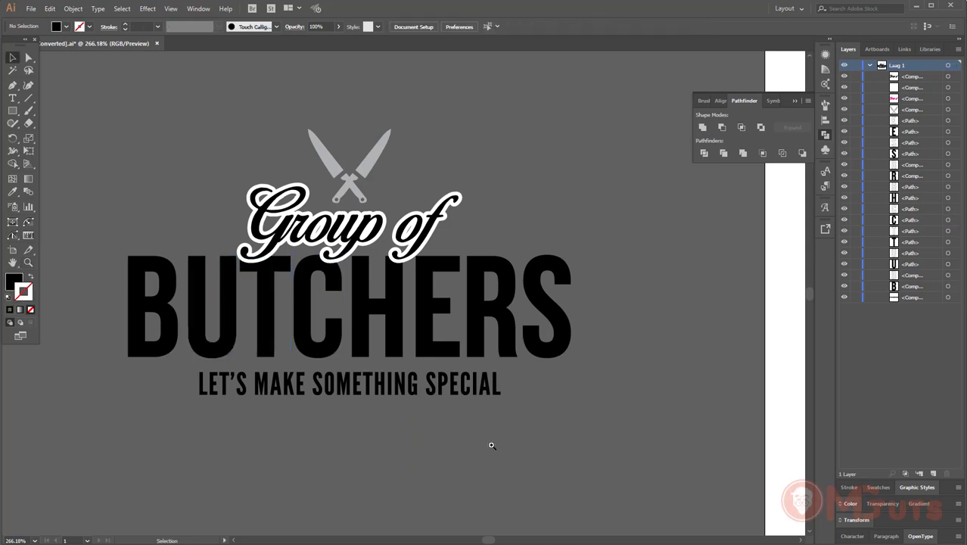
Step: Hide the black Group of outline layer, leaving the BUTCHERS E in place
click(844, 76)
click(430, 308)
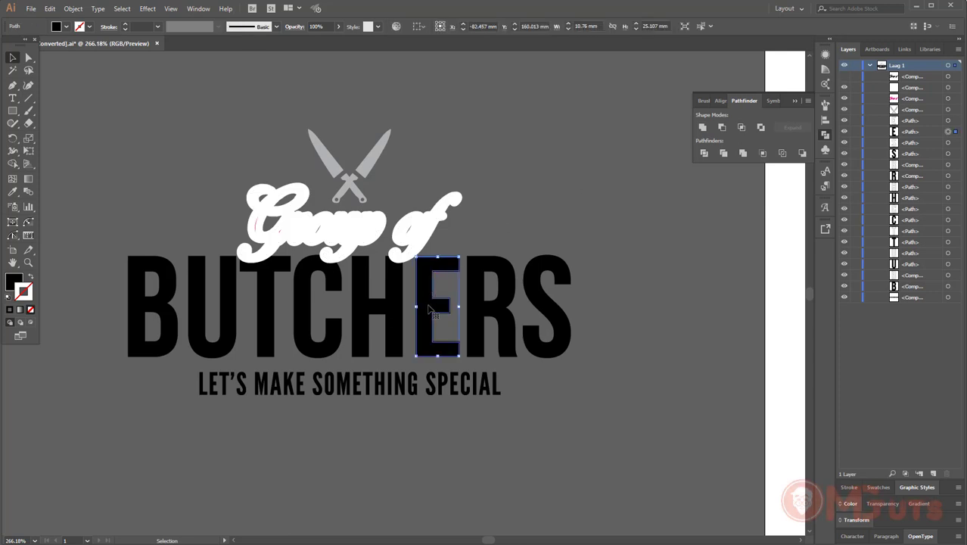
drag(430, 309, 497, 307)
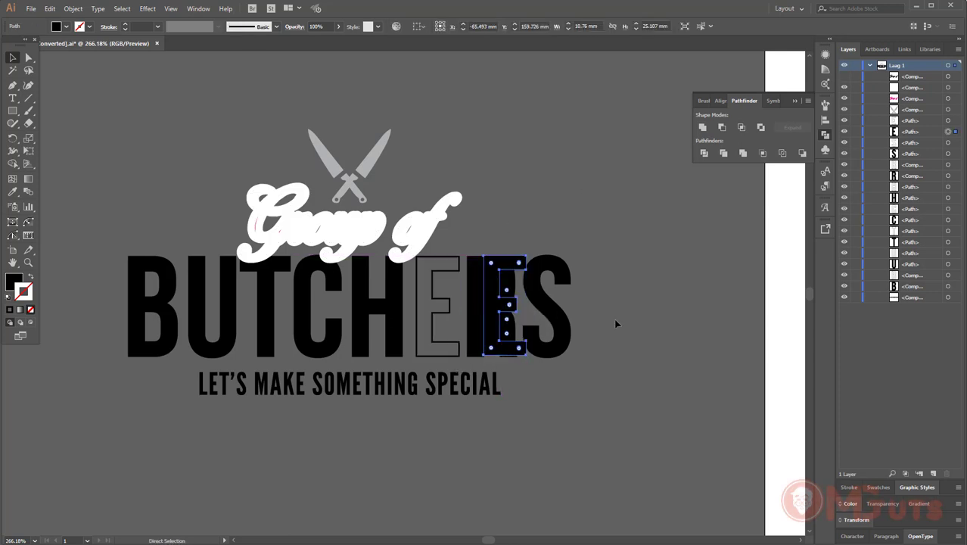
key(ctrl+z)
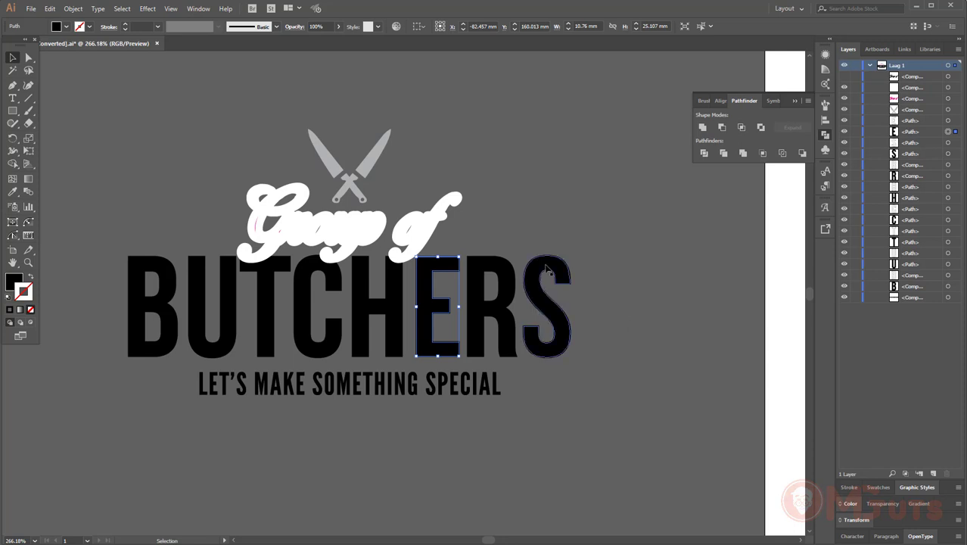
Step: Unite all BUTCHERS letters into one shape and swap fill and stroke for solid black fill
drag(620, 309, 116, 339)
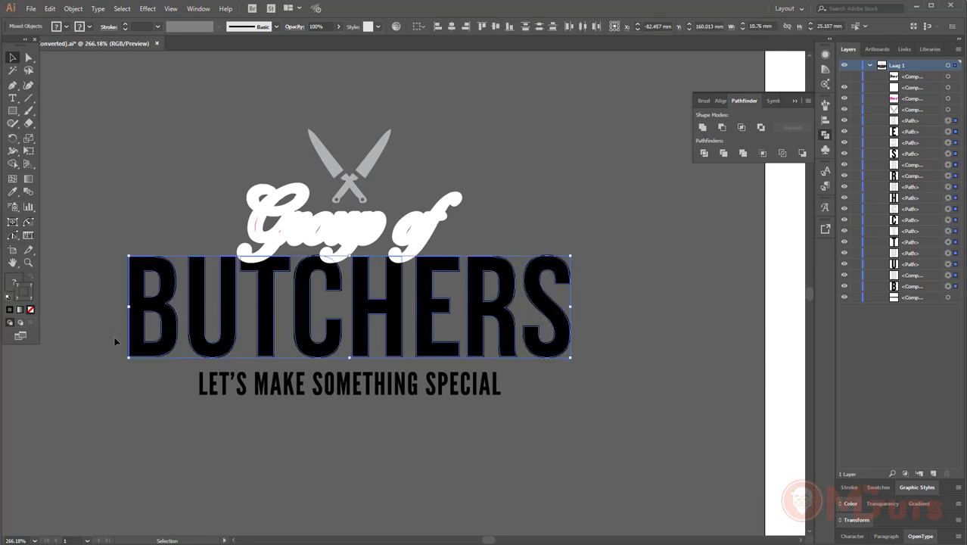
click(703, 127)
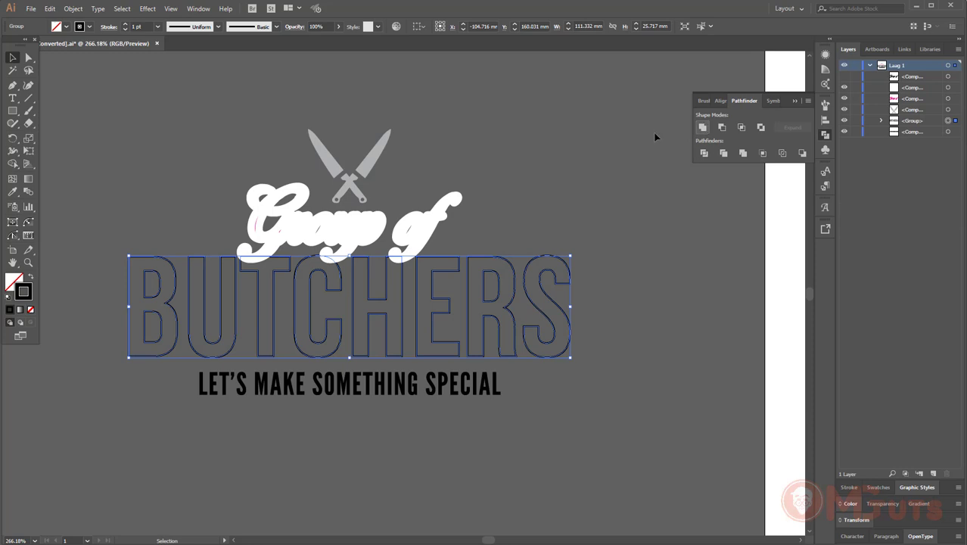
click(31, 277)
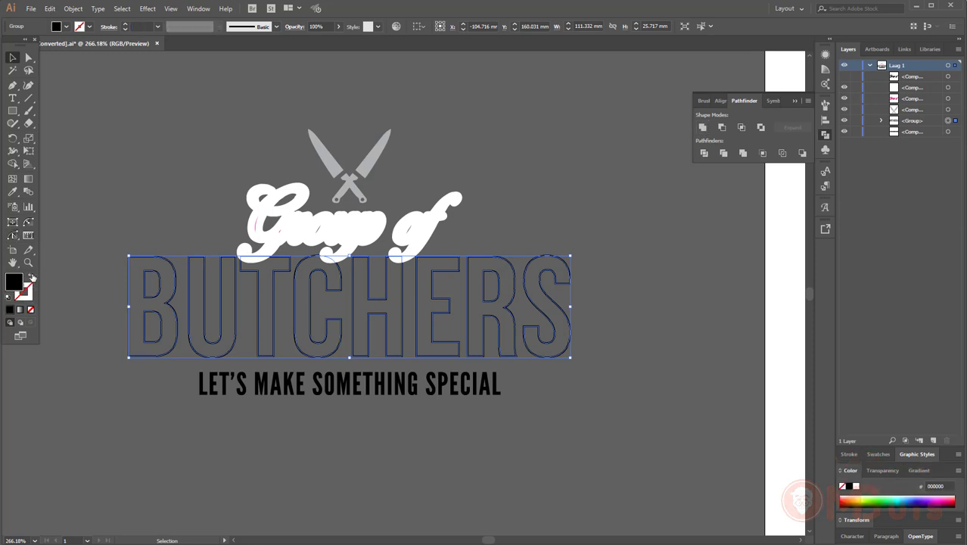
click(82, 205)
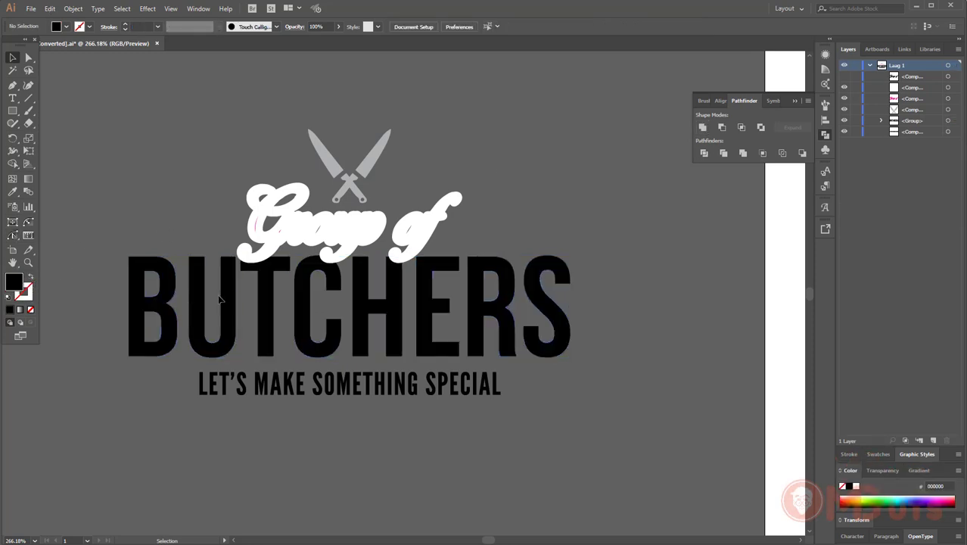
Step: Release the Group of script's compound path into separate paths
drag(222, 301, 221, 328)
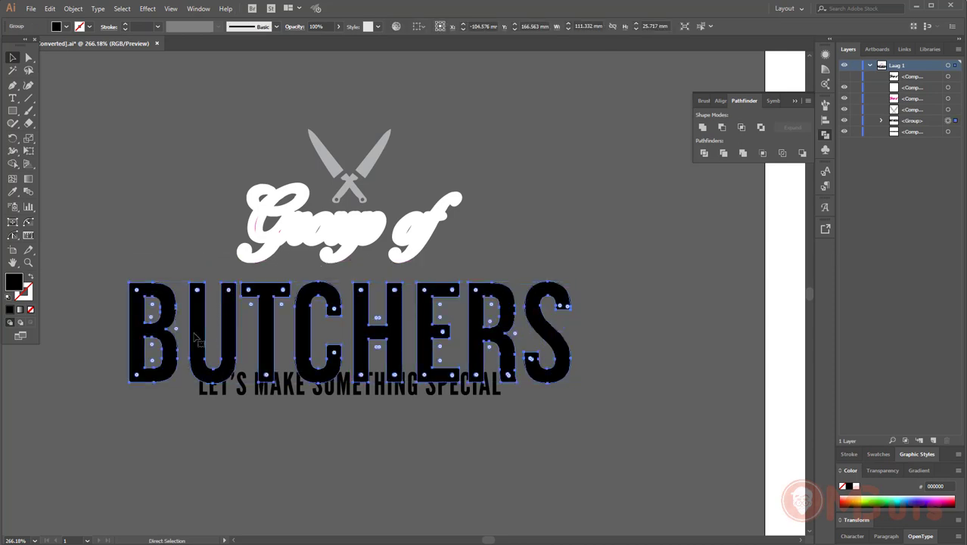
key(ctrl+z)
click(198, 232)
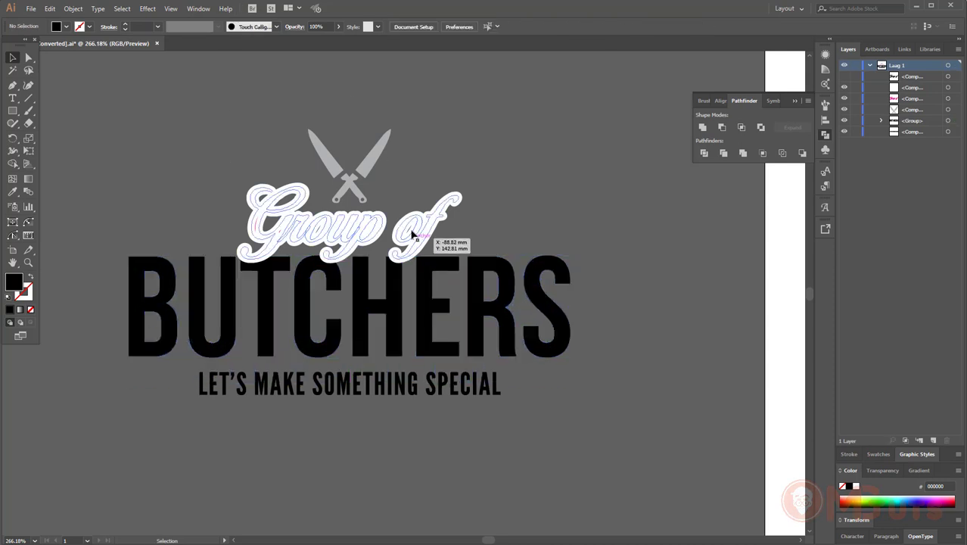
click(414, 237)
drag(558, 224, 257, 238)
click(538, 154)
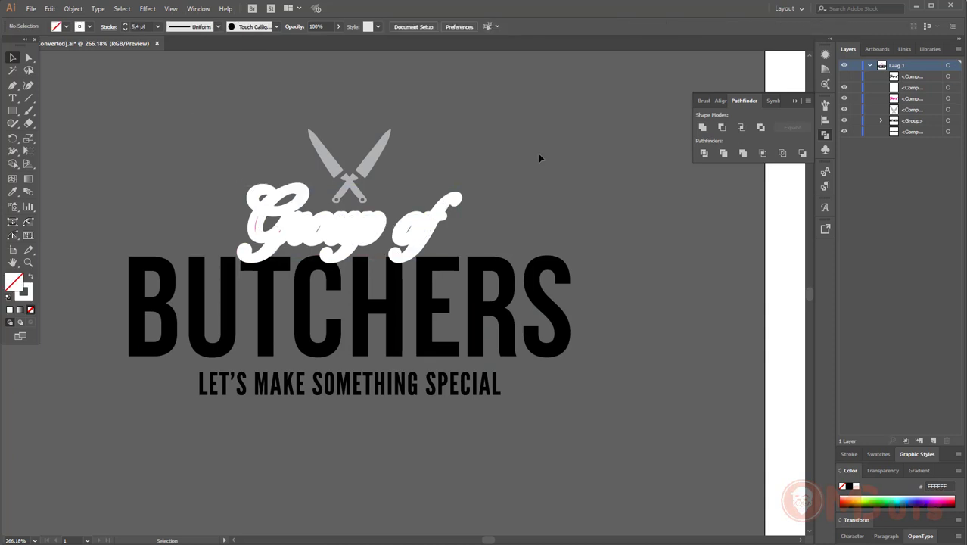
click(278, 239)
right_click(276, 240)
click(310, 318)
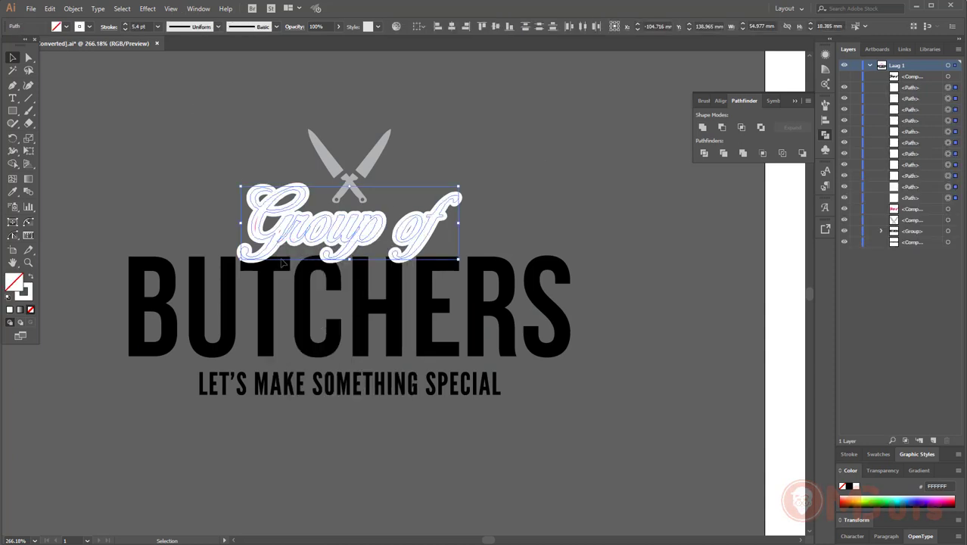
Step: Expand the script outline's fill and stroke into shapes
click(242, 167)
drag(271, 248, 264, 187)
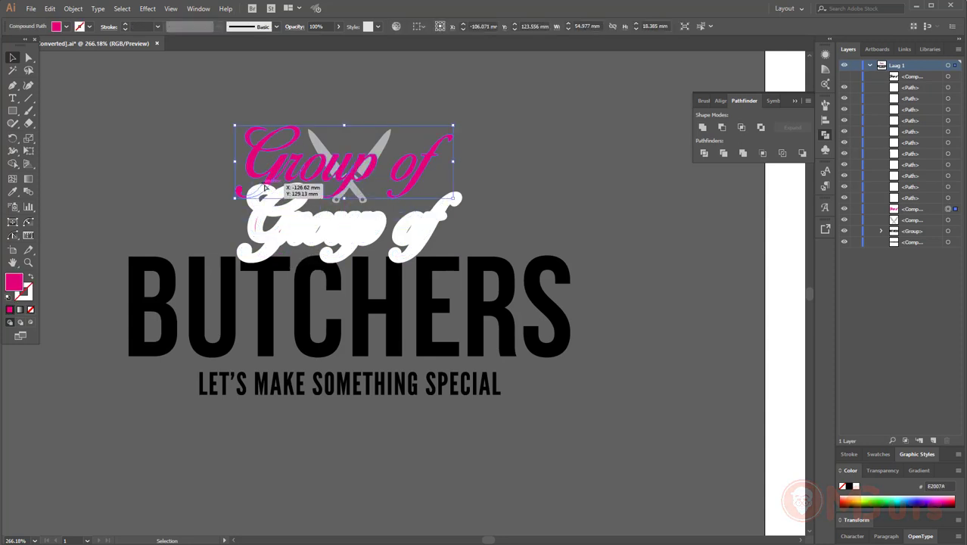
key(ctrl+z)
key(a)
drag(265, 252, 268, 200)
key(ctrl+z)
click(73, 9)
click(102, 119)
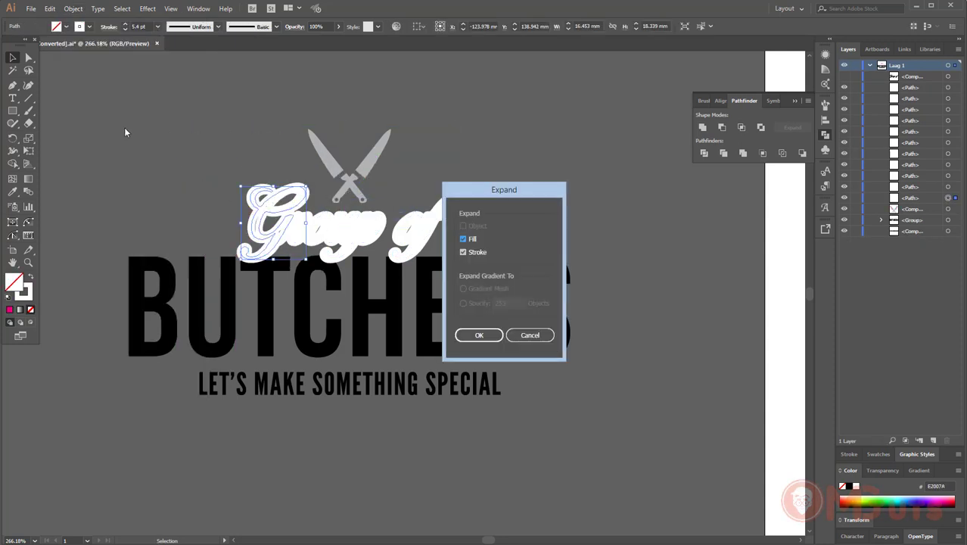
click(478, 334)
Step: Ungroup BUTCHERS into letters and cut the script's G shape out of the T with Minus Front
click(266, 297)
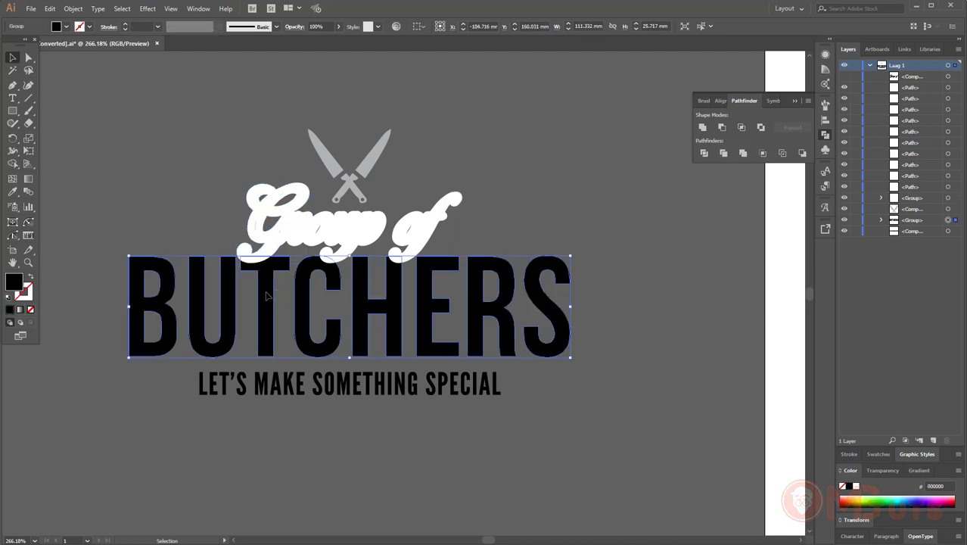
right_click(266, 297)
click(298, 369)
click(241, 251)
shift+click(264, 278)
click(722, 127)
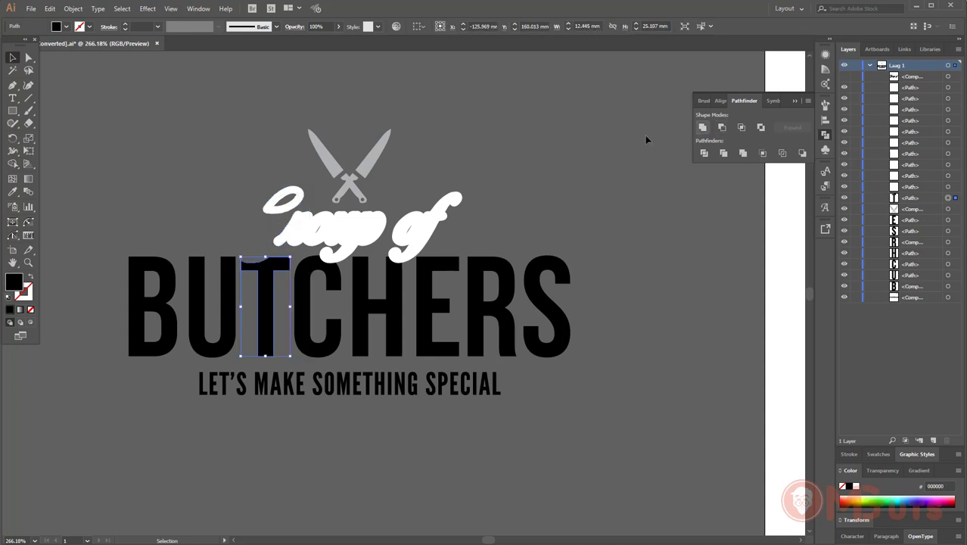
click(541, 168)
Step: Expand a white-stroked script path and subtract it from the top of the C
click(357, 253)
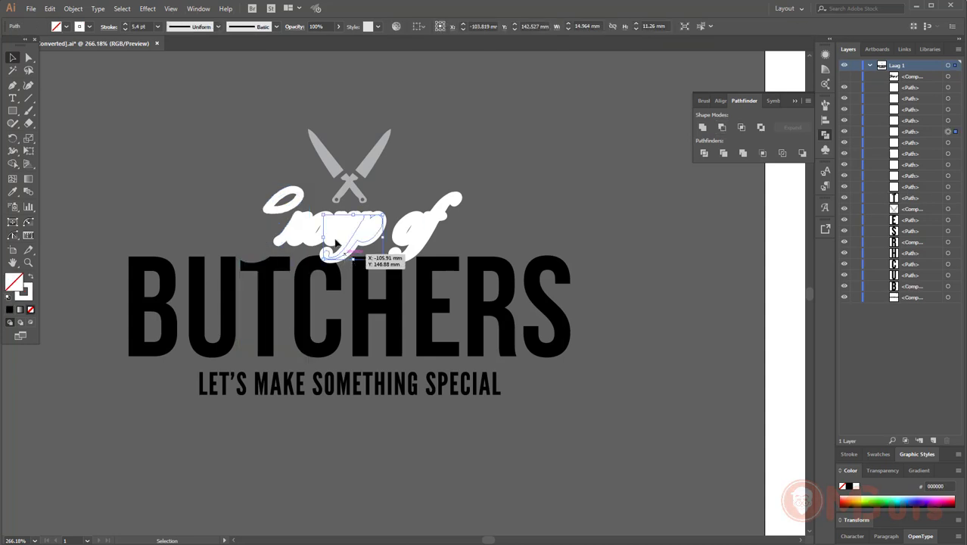
click(73, 8)
click(101, 119)
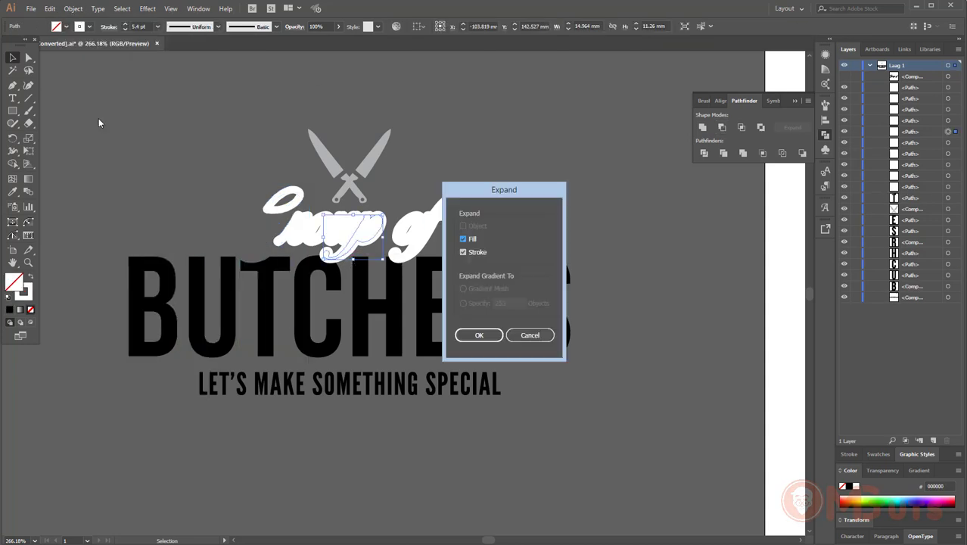
click(480, 335)
shift+click(307, 311)
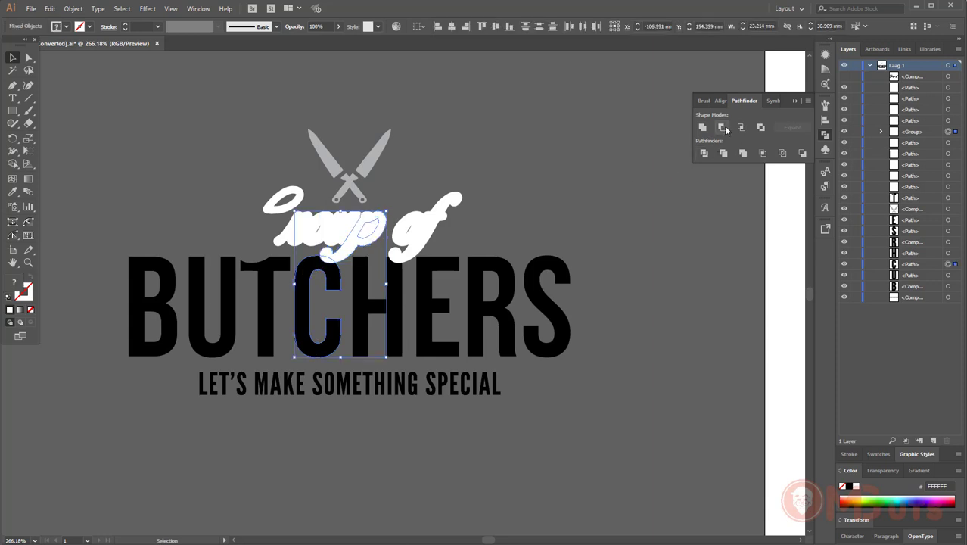
click(726, 130)
Step: Expand the 'of' script path and subtract it from the top of the H
click(428, 237)
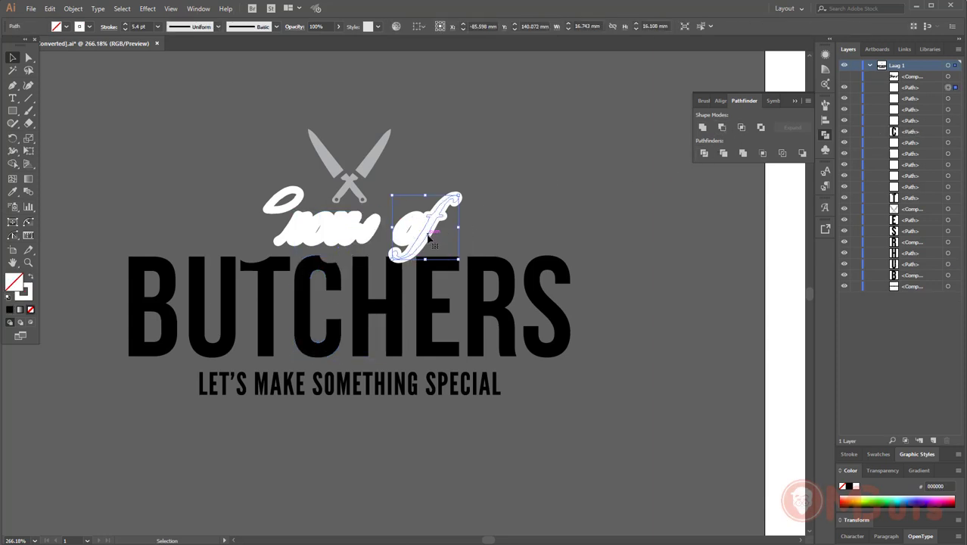
click(73, 9)
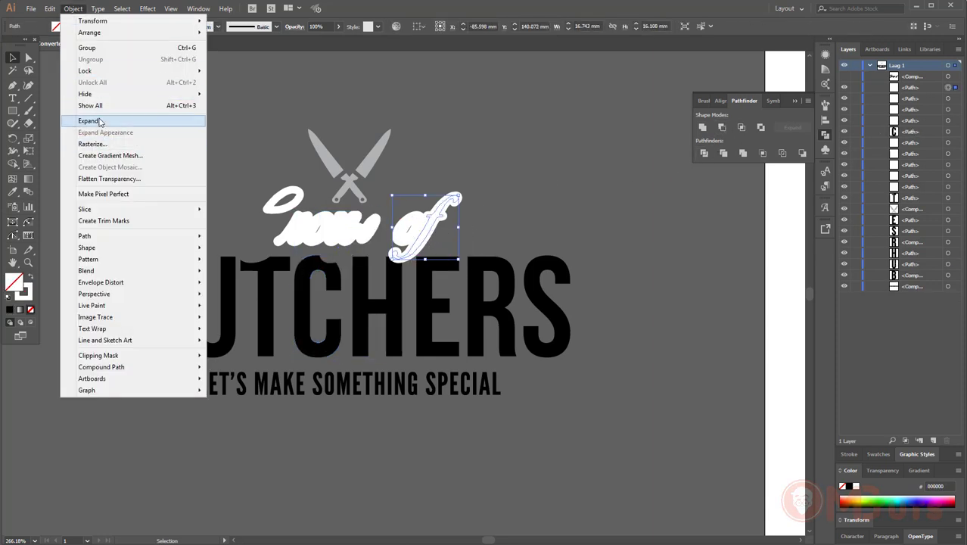
click(89, 120)
click(480, 335)
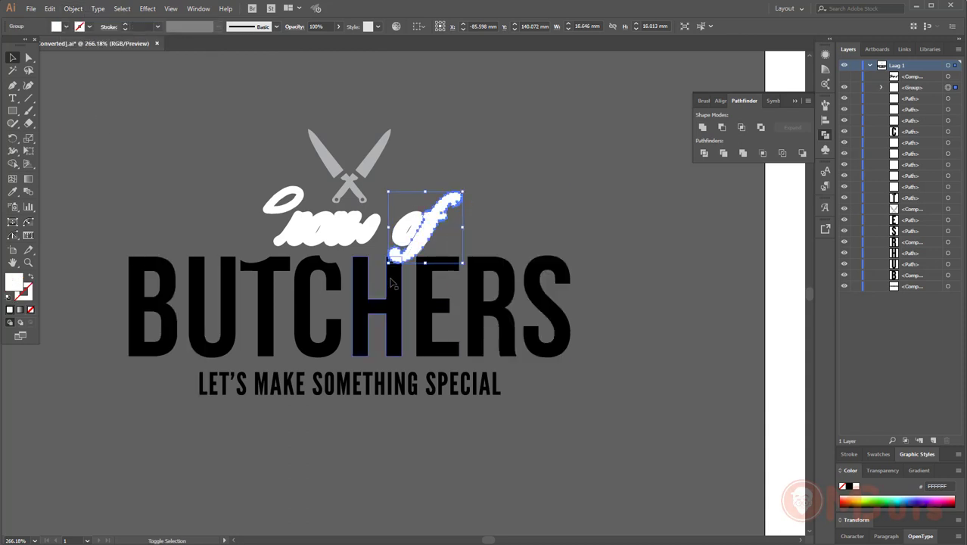
shift+click(393, 283)
click(722, 127)
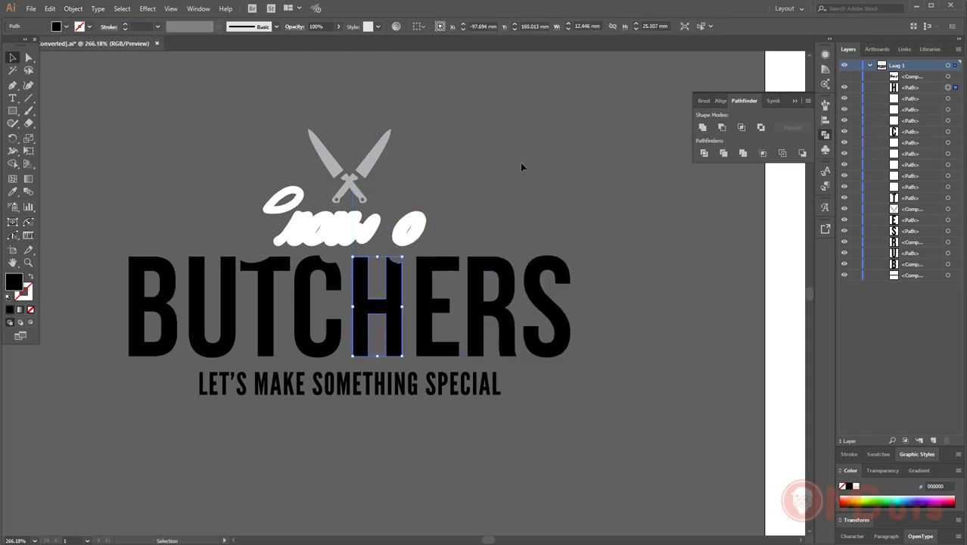
Step: Delete the leftover white script outlines and the stray o blob
drag(429, 244, 261, 231)
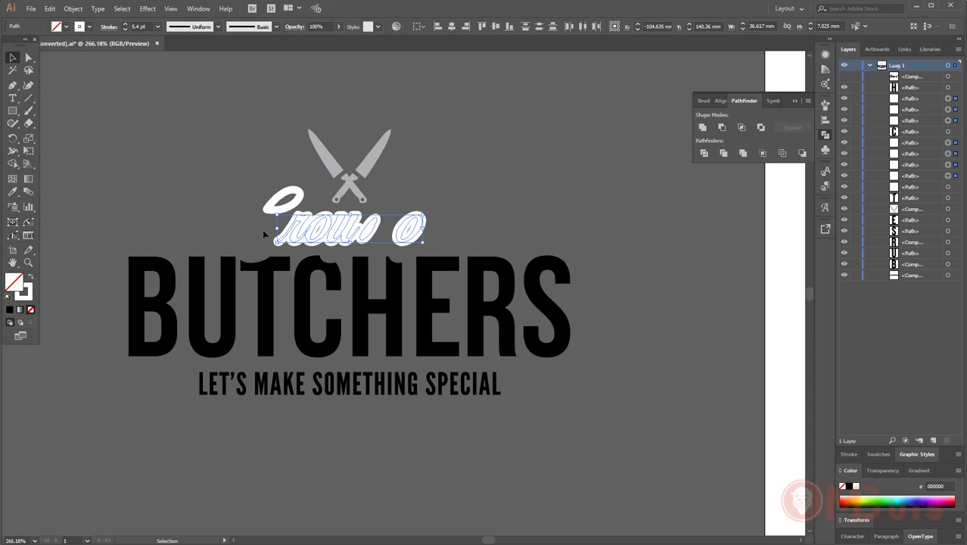
key(Delete)
drag(296, 171, 270, 230)
key(Delete)
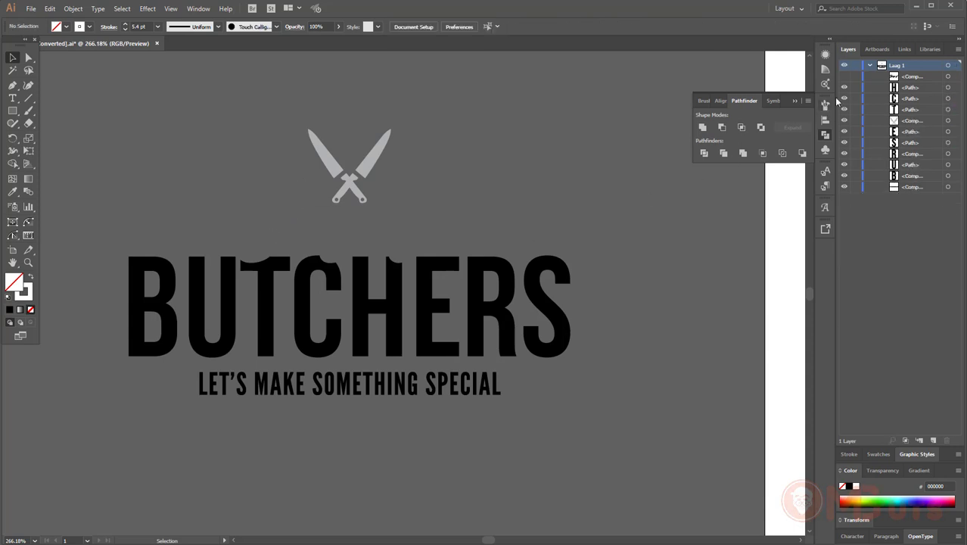
Step: Unhide the Group of script and unite every logo shape, knives included, into one black group
click(845, 77)
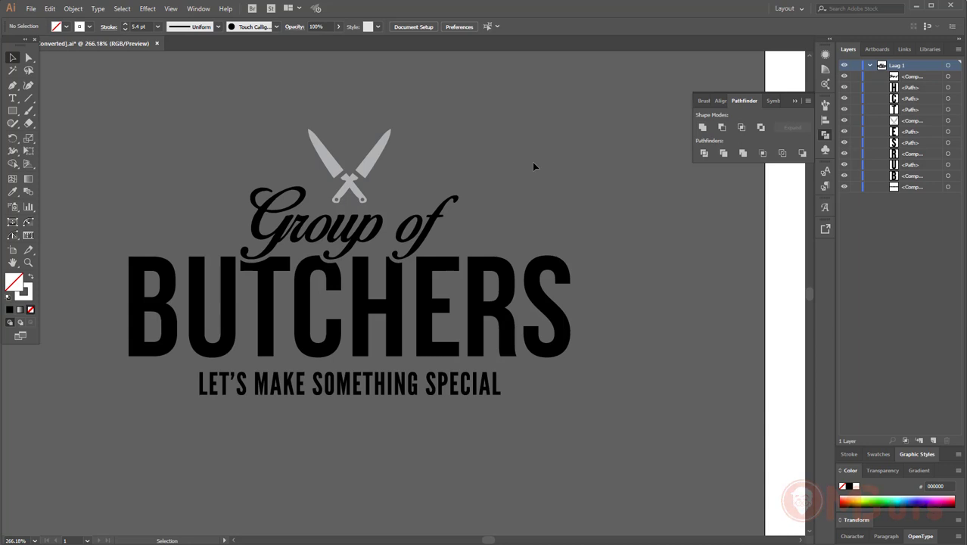
drag(558, 189, 146, 435)
click(696, 127)
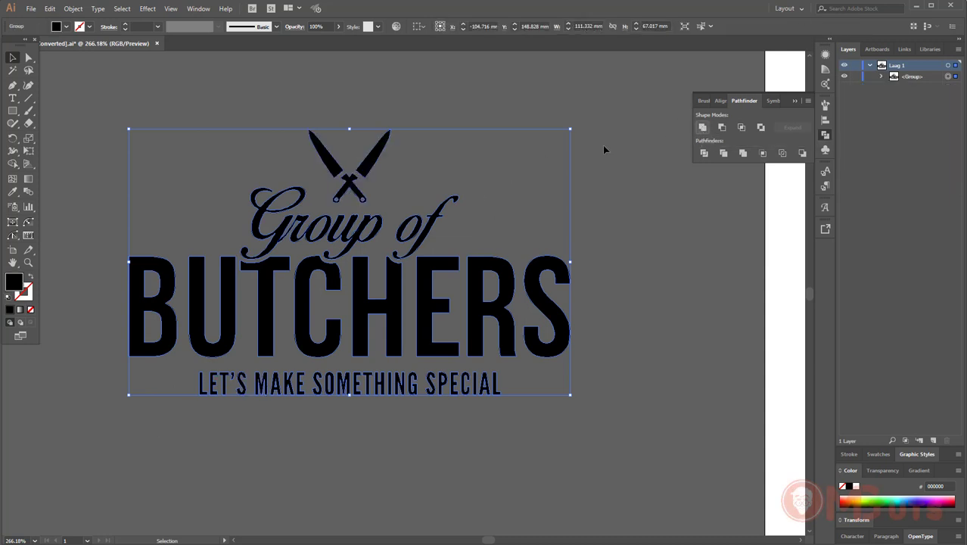
click(420, 111)
click(369, 158)
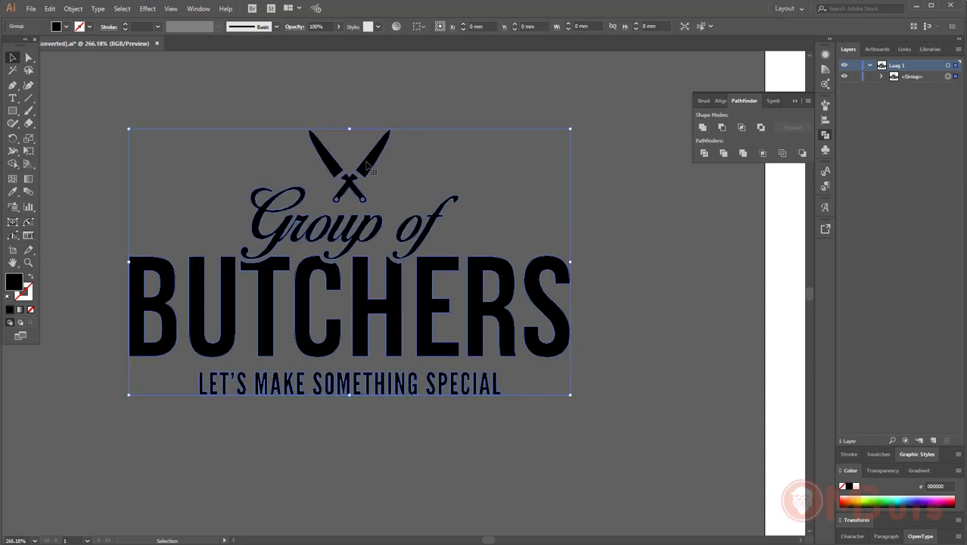
Step: Switch to Outline view and deselect to inspect the united logo's clean paths
click(198, 9)
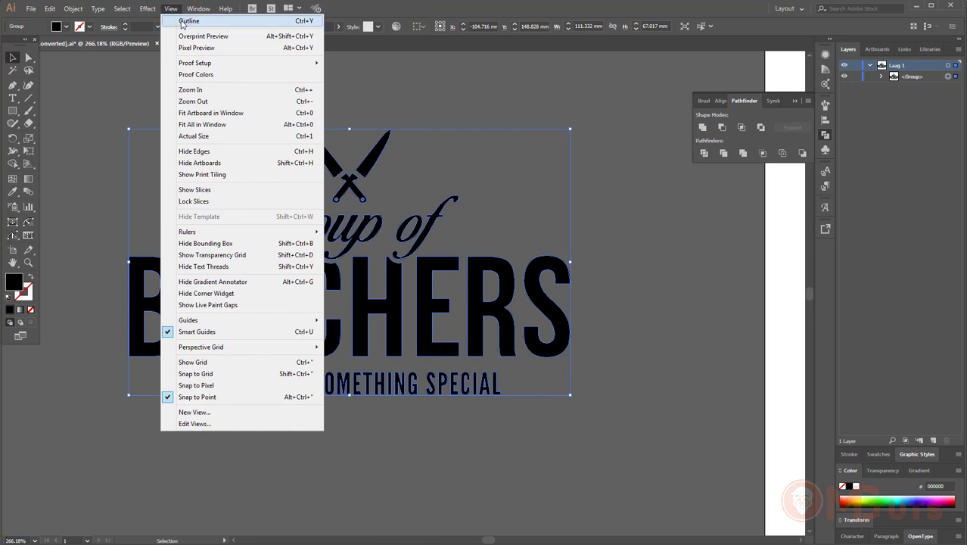
click(189, 19)
click(380, 407)
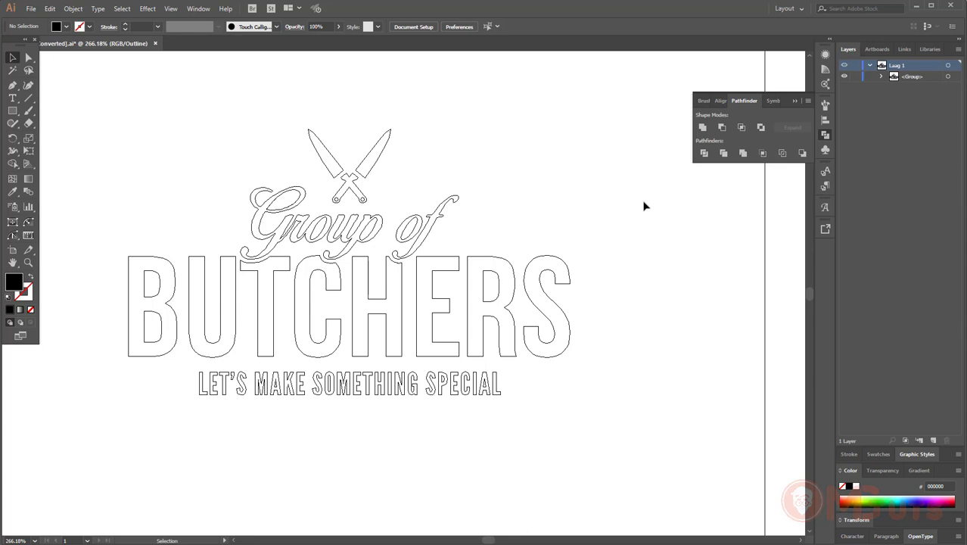
click(171, 8)
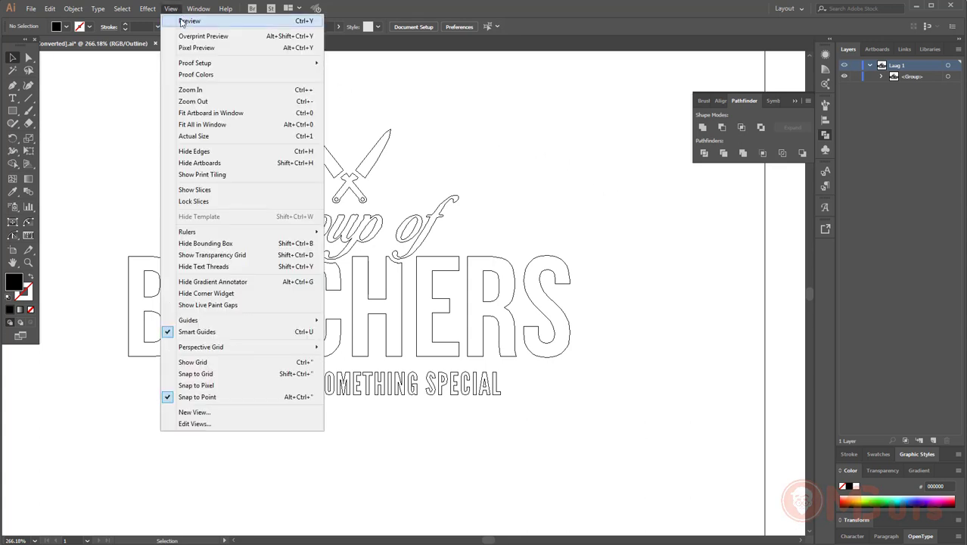
Step: Return to Preview and save as GOB logo [Converted].ai with Illustrator 8 version compatibility
click(189, 21)
click(31, 9)
click(66, 106)
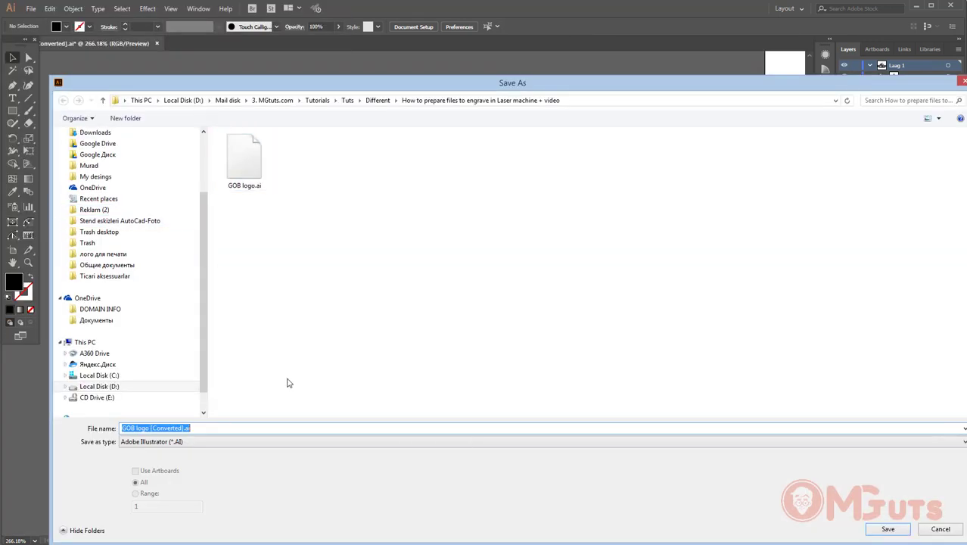
click(888, 529)
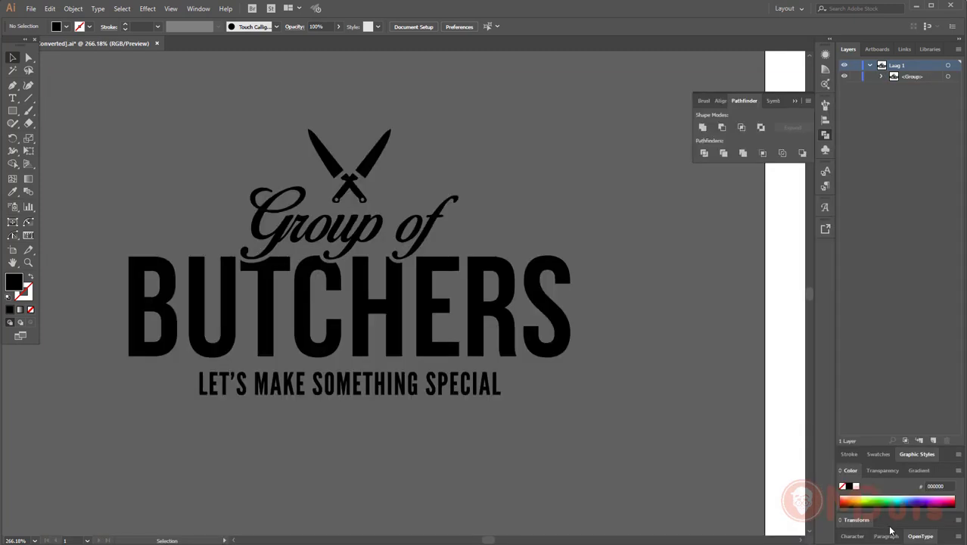
click(308, 121)
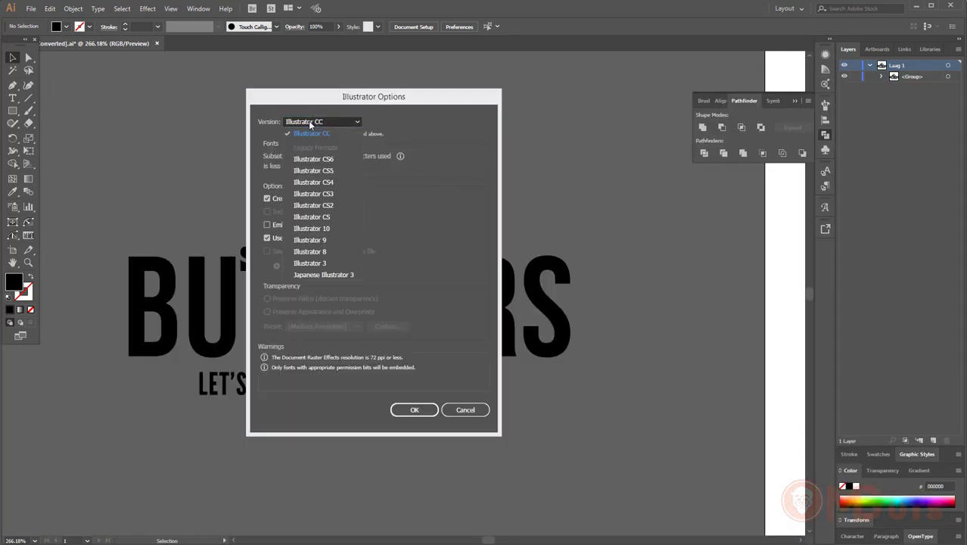
click(316, 251)
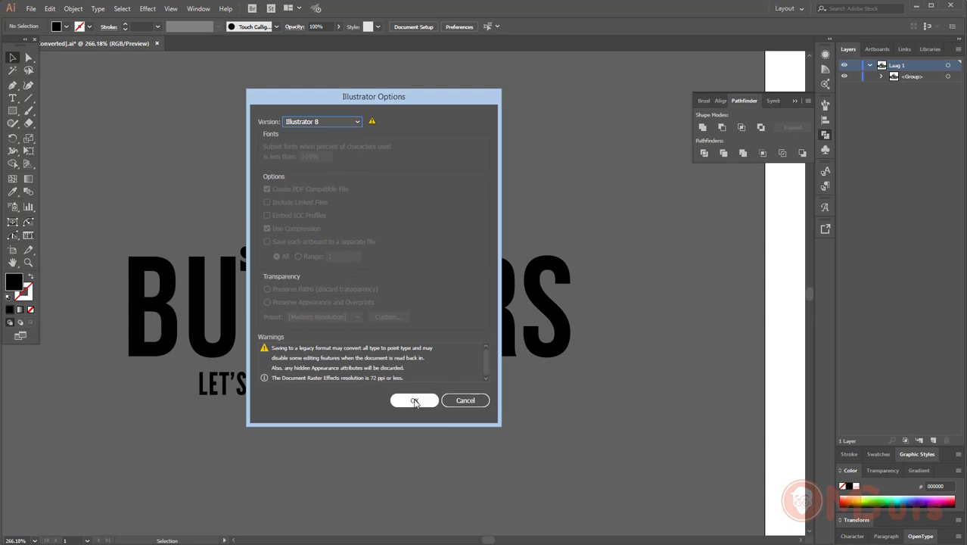
click(415, 401)
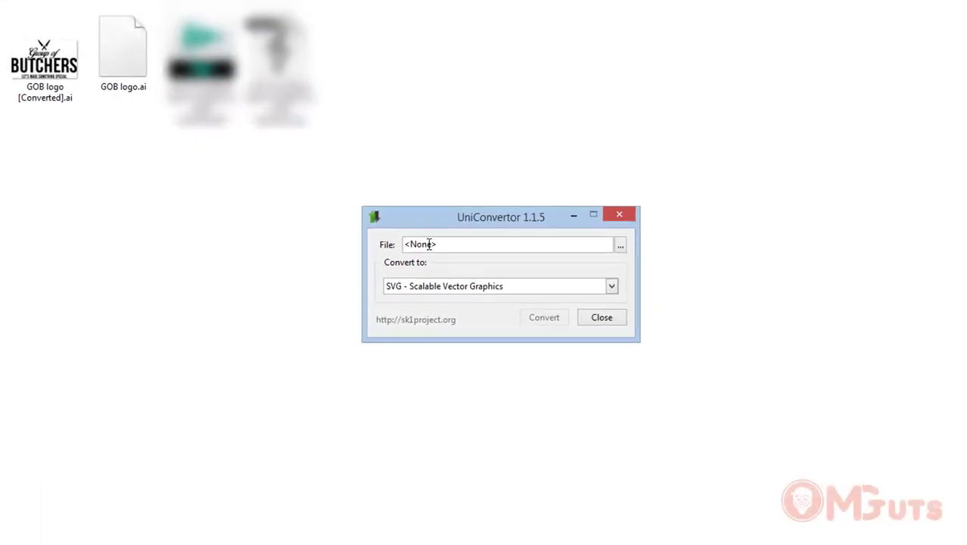
Step: Load GOB logo [Converted].ai and convert it to PLT - HPGL for cutting plotter files
click(620, 244)
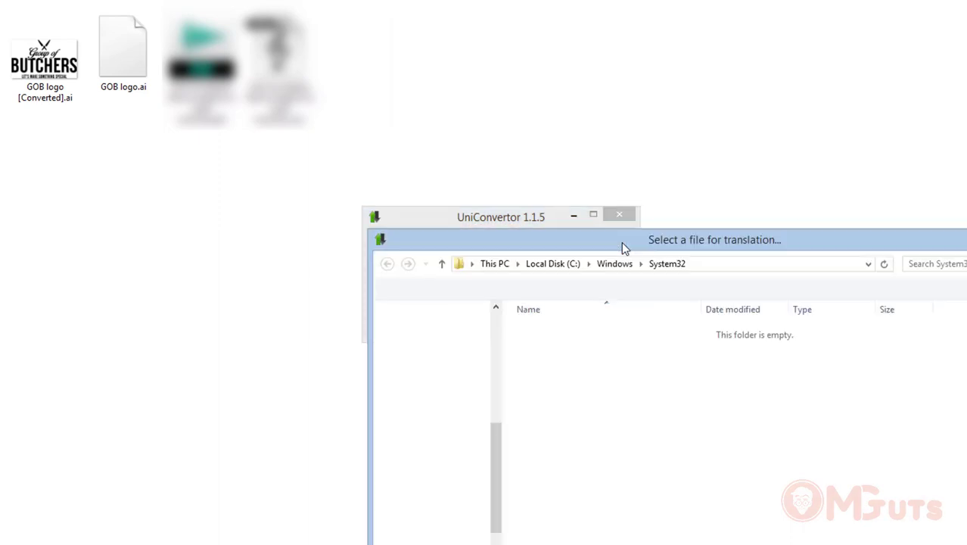
click(561, 355)
double_click(580, 371)
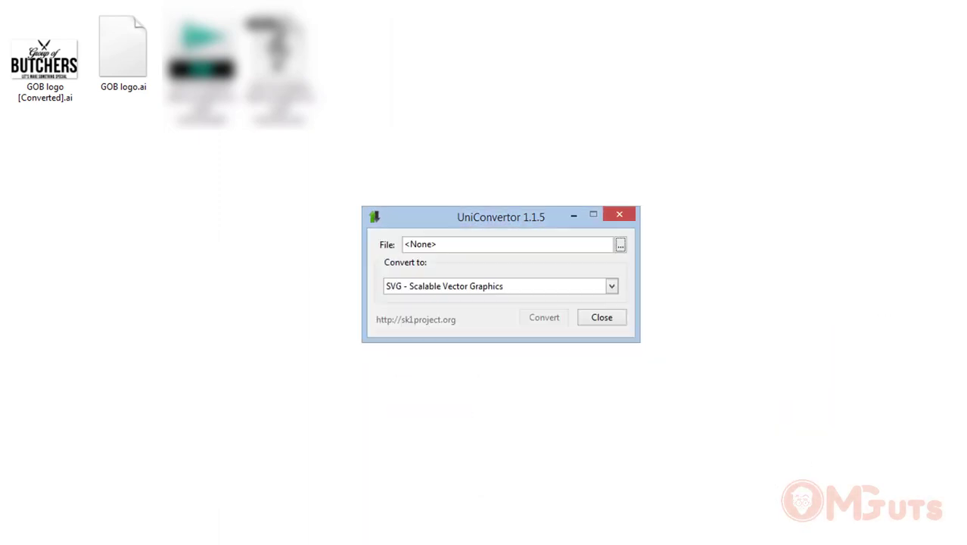
click(611, 287)
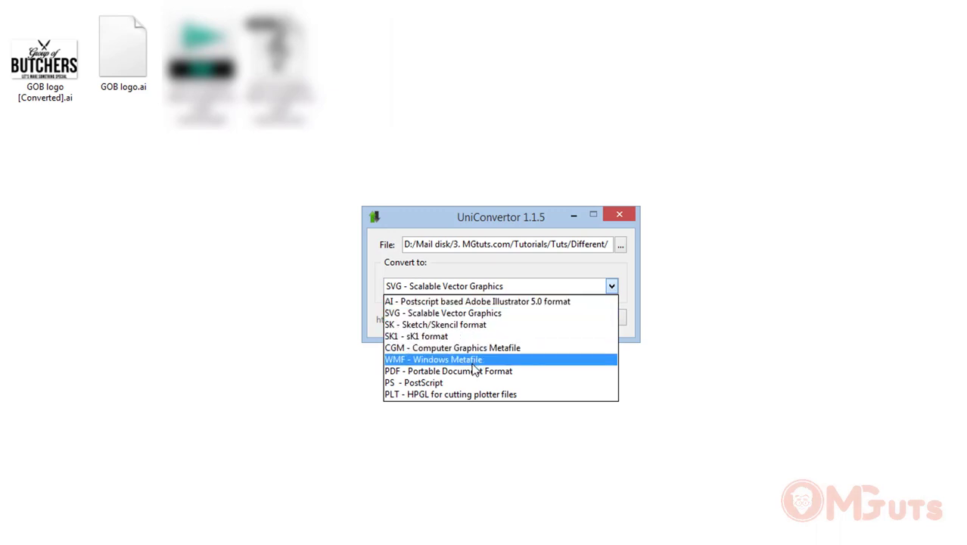
click(458, 397)
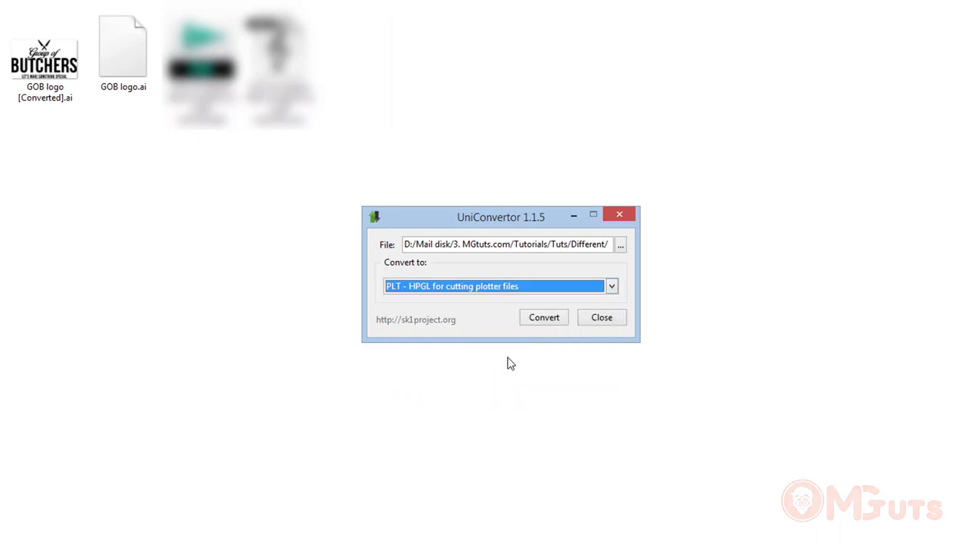
click(544, 323)
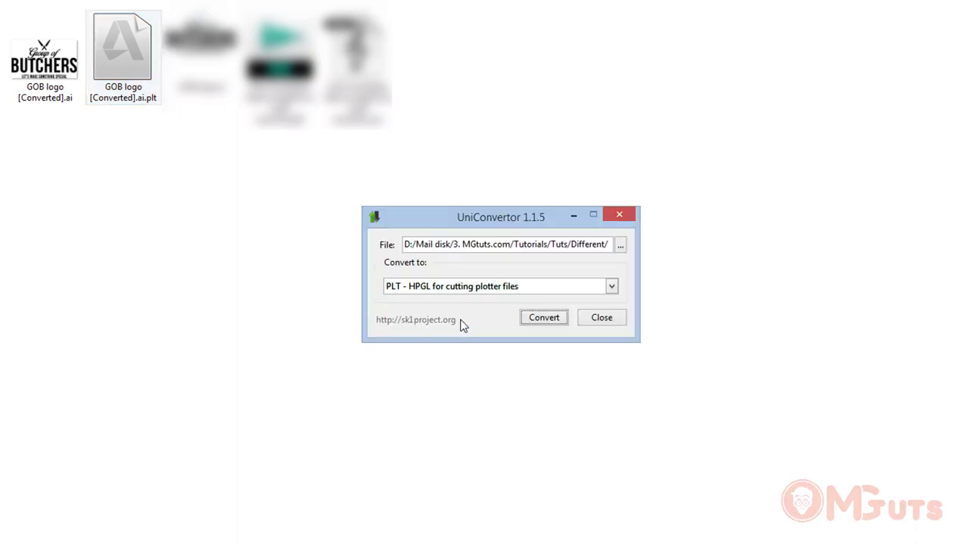
click(466, 289)
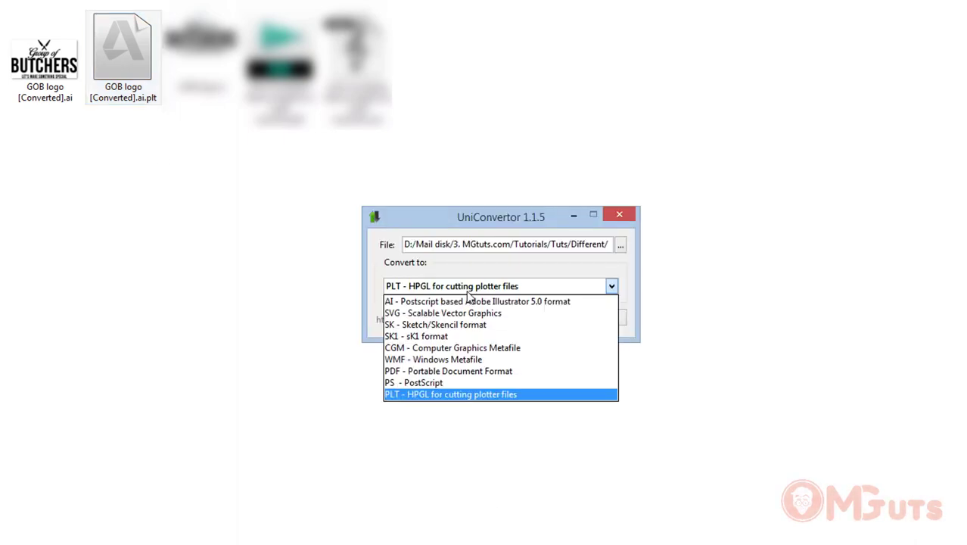
click(466, 291)
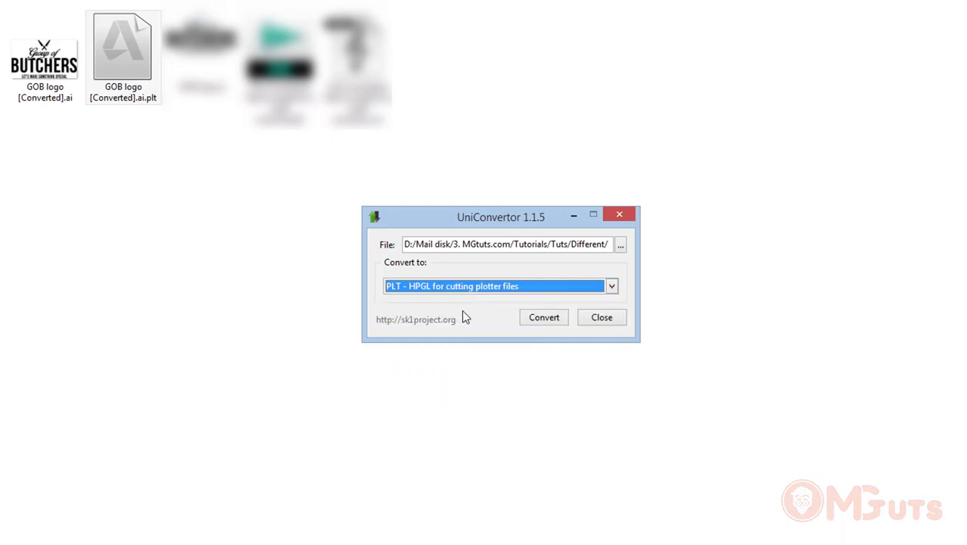